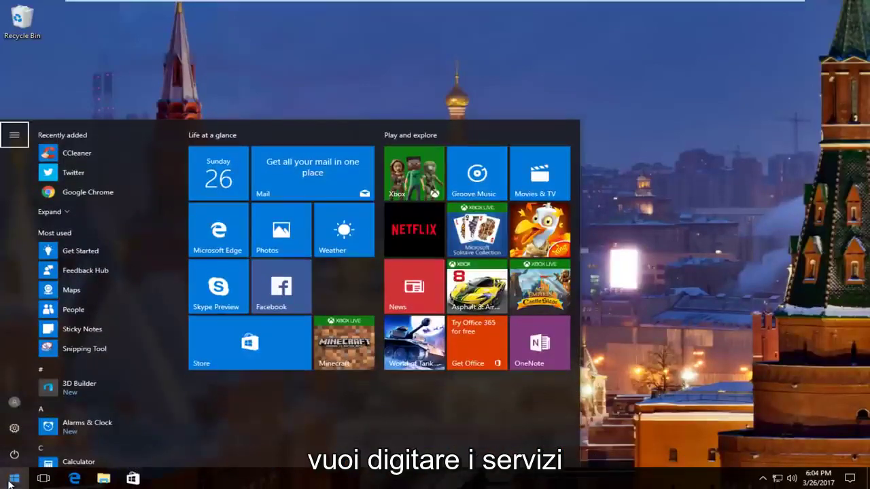
Step: Search the Start menu for 'service', open the Services desktop app and enlarge its window
click(12, 480)
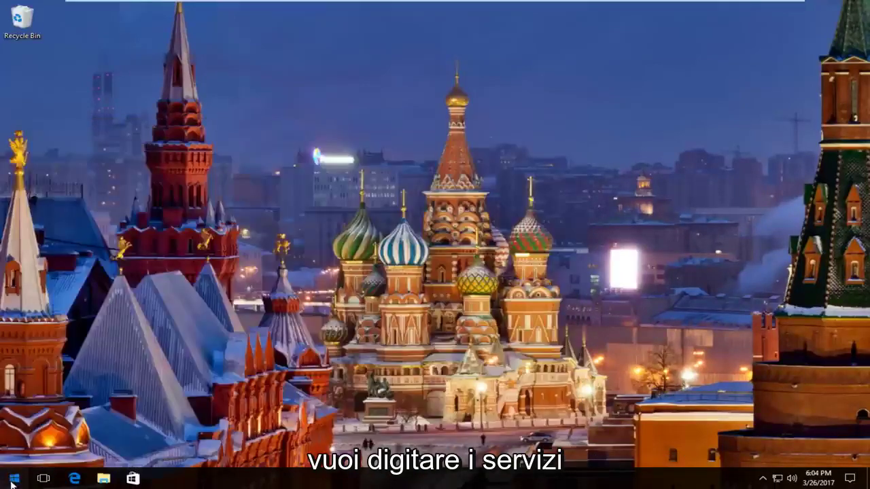
click(12, 479)
text(s)
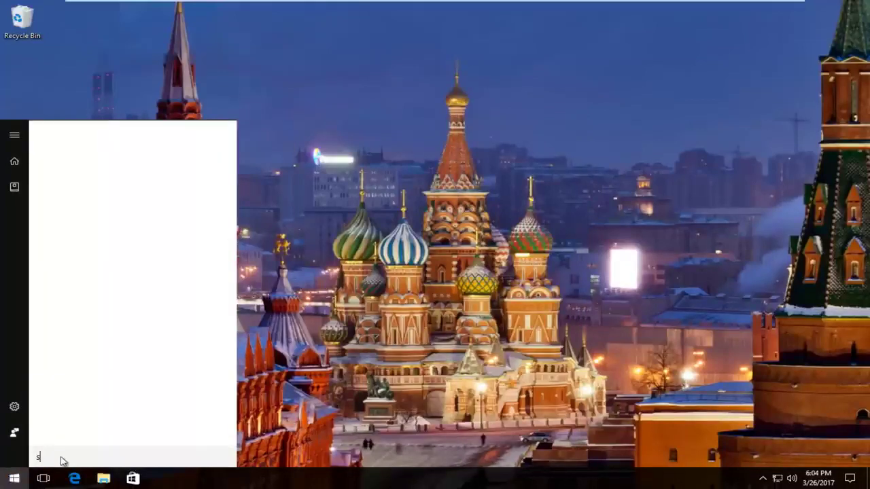
text(ervices)
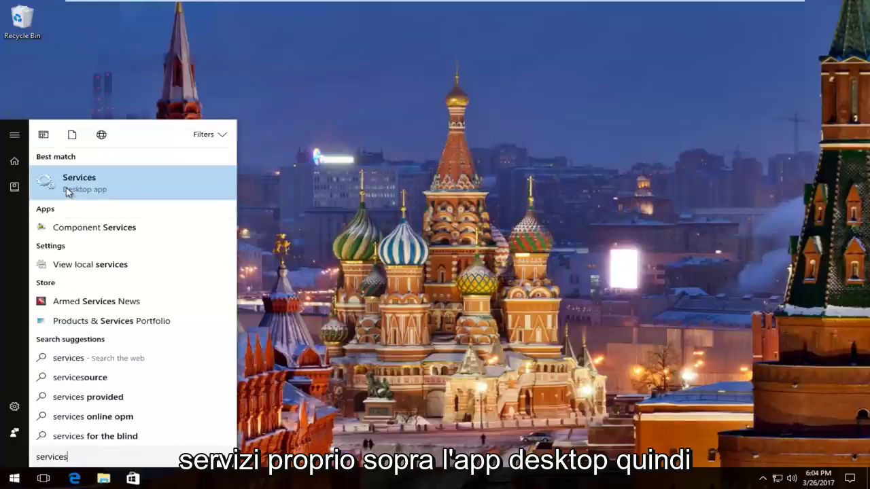
click(63, 191)
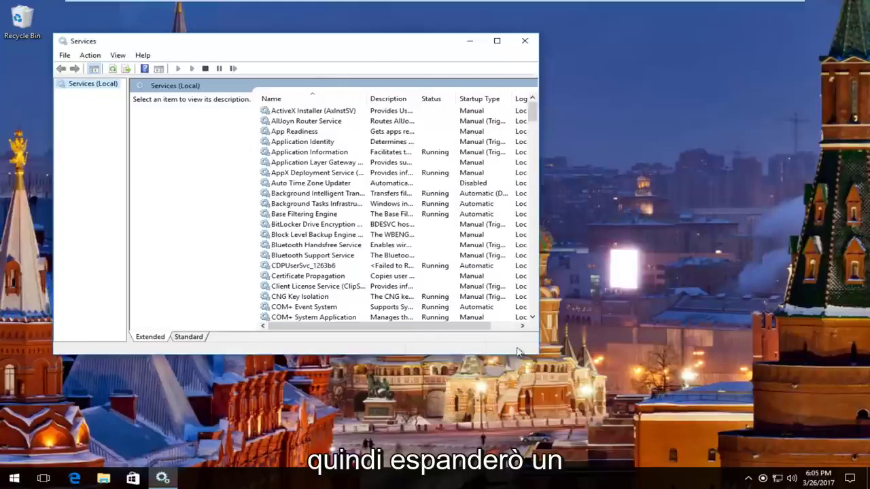
drag(537, 355, 847, 443)
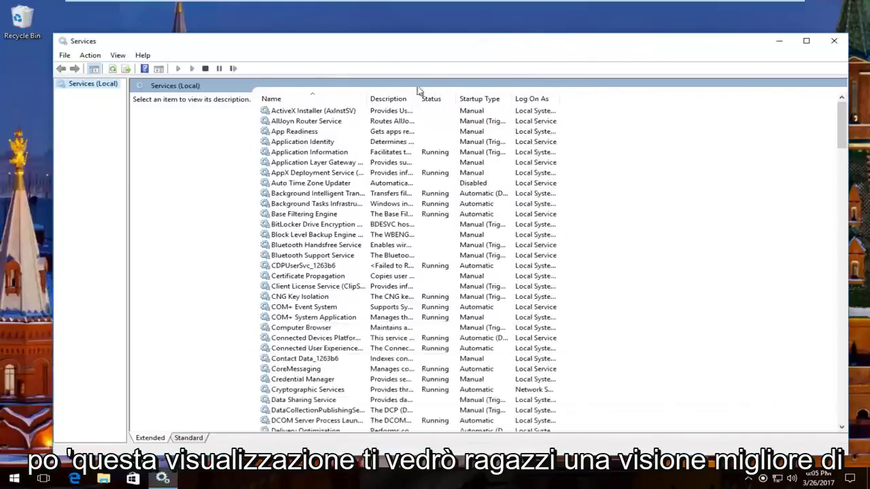
Step: Widen the Name column and open the Bluetooth Support Service properties
drag(342, 43, 330, 29)
drag(356, 80, 567, 85)
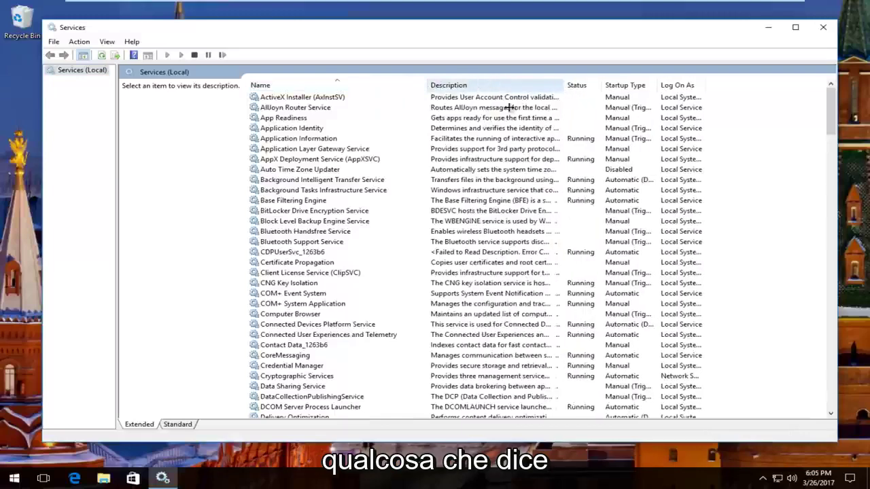
click(299, 243)
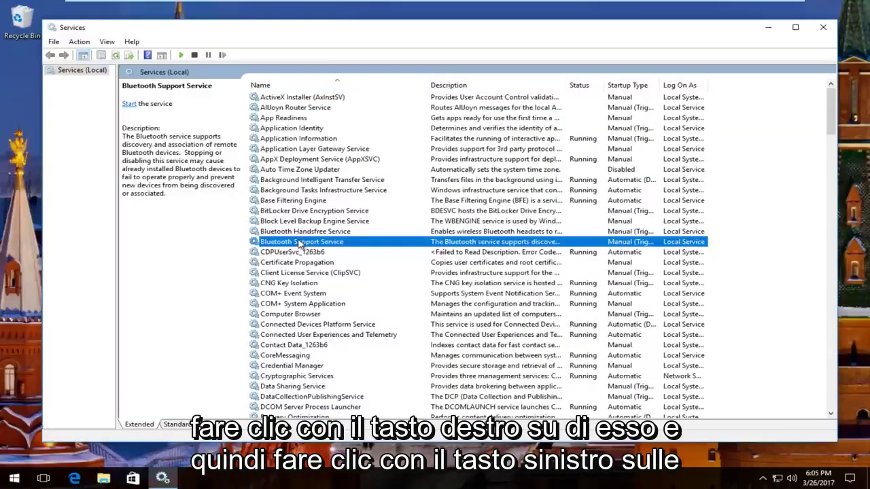
right_click(299, 243)
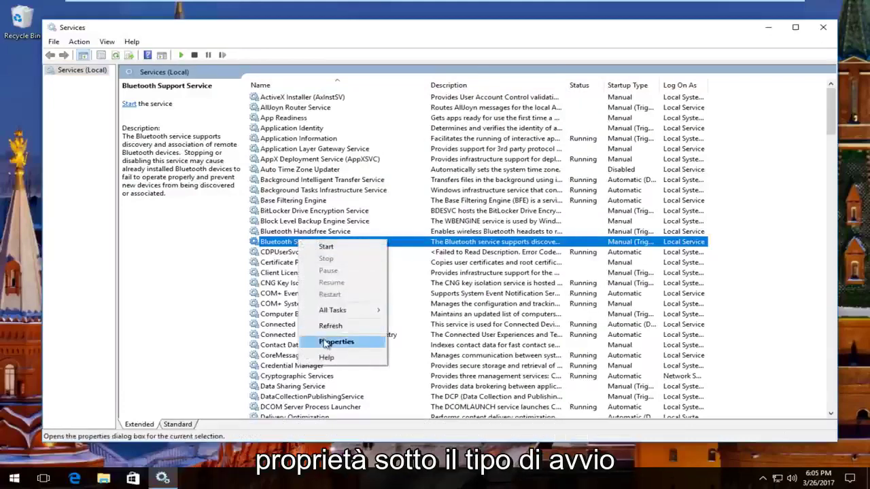
click(338, 341)
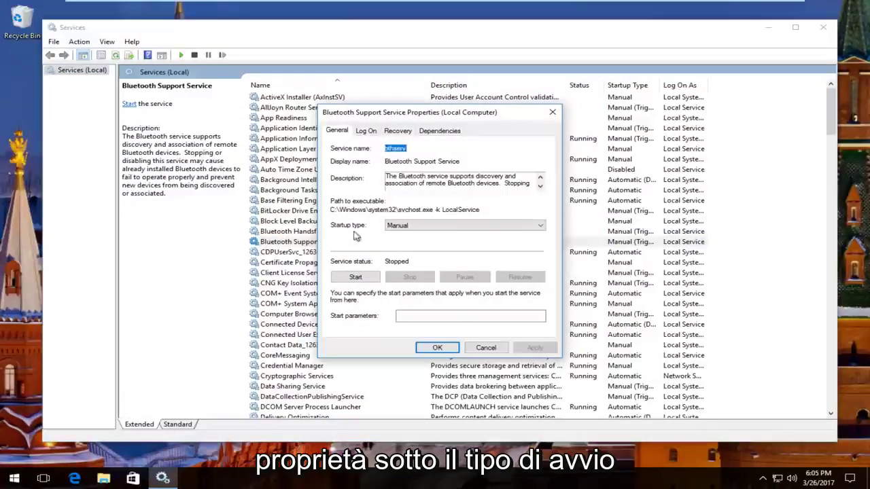
Step: Set Bluetooth Support Service to Automatic, start it, apply and close Services
click(407, 226)
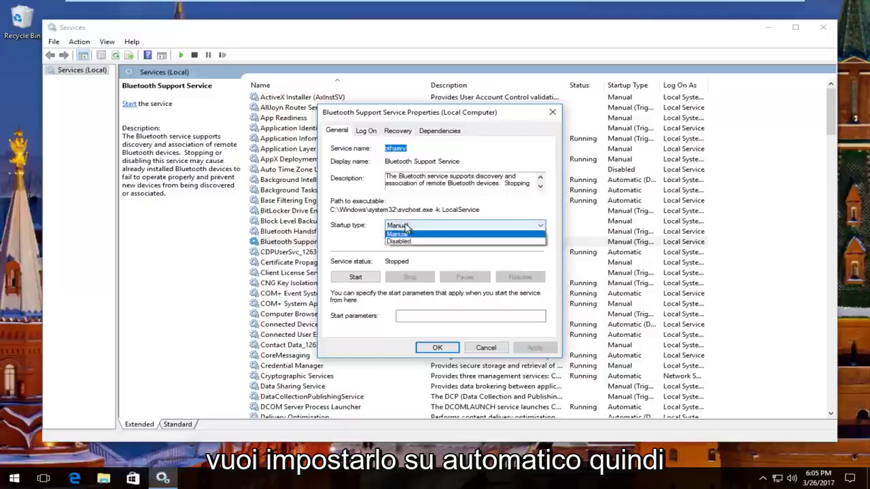
click(482, 228)
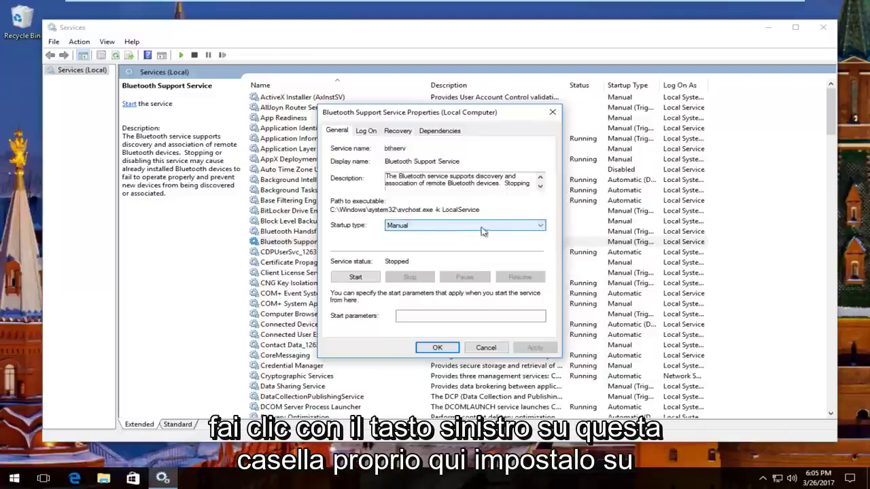
click(408, 227)
click(398, 244)
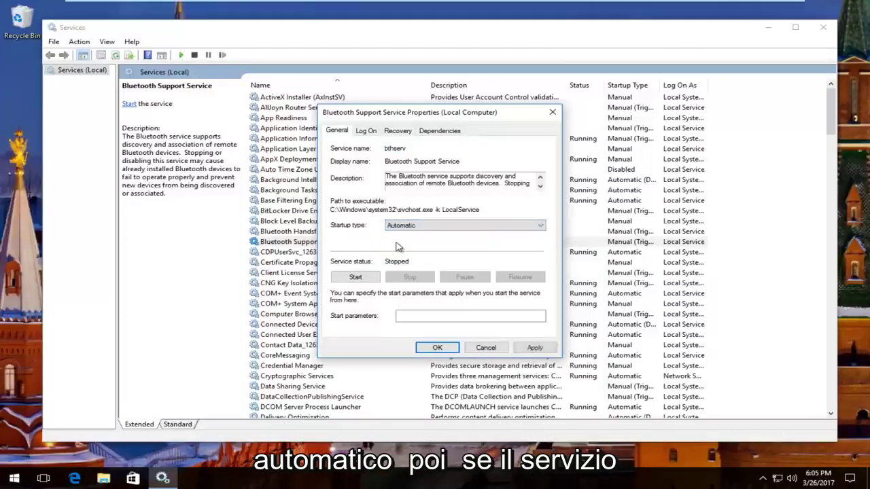
click(355, 278)
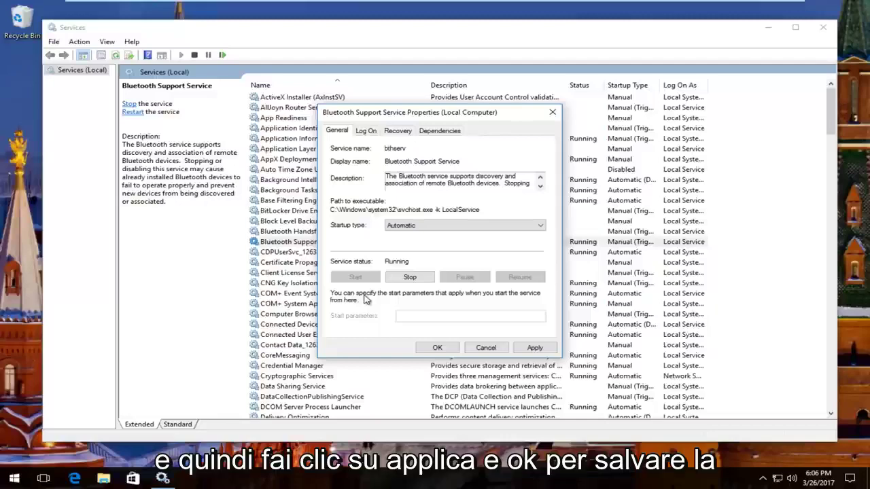
click(533, 348)
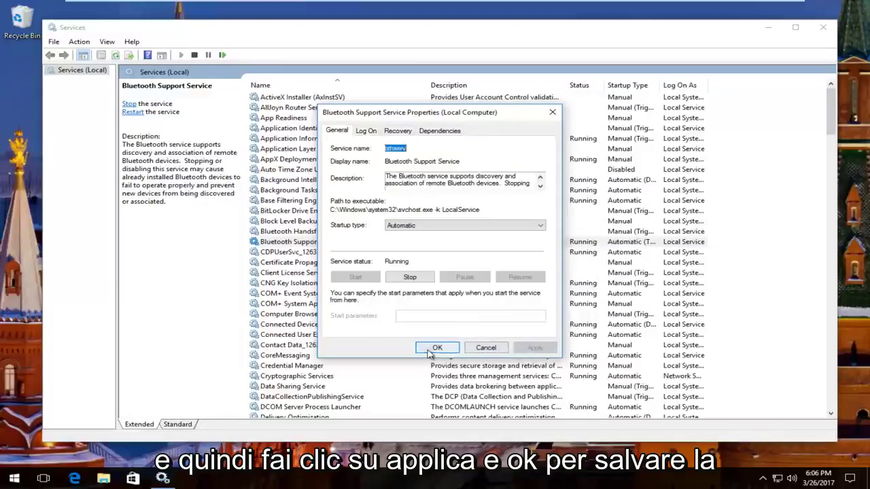
click(430, 348)
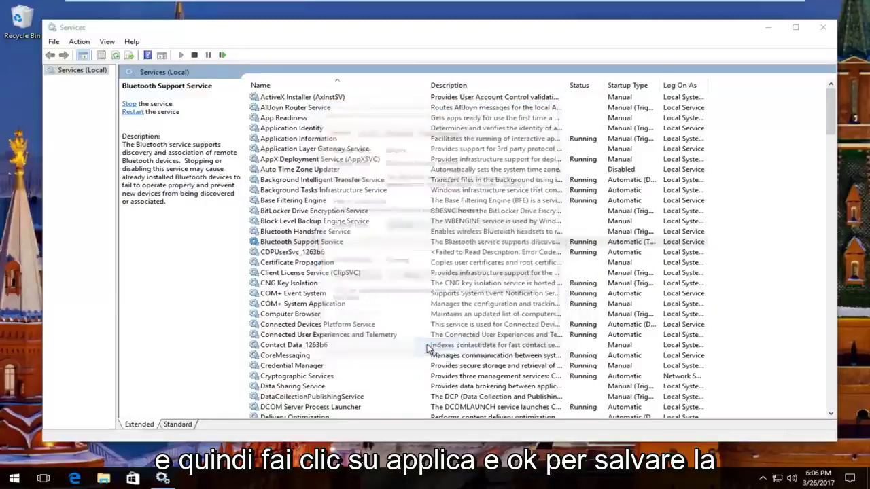
click(822, 28)
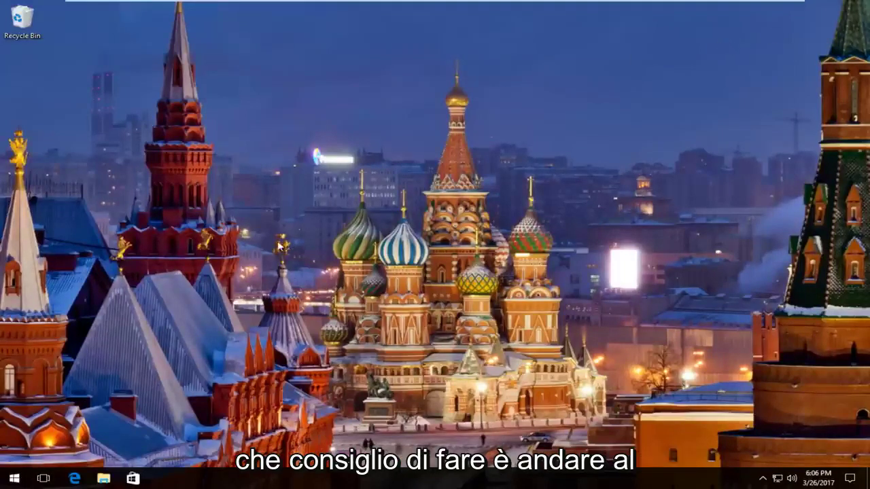
Step: Search Start for 'troubleshooting' and open the Troubleshooting control panel page
click(14, 480)
text(trou)
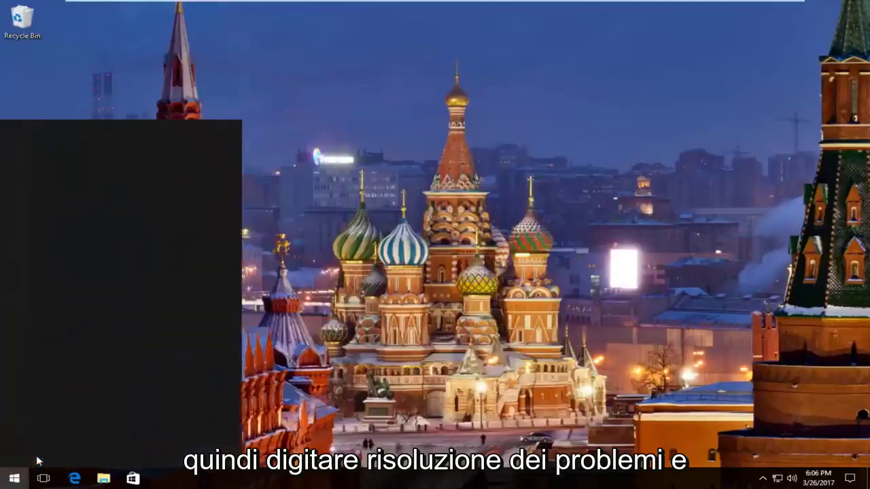
text(bleshooting)
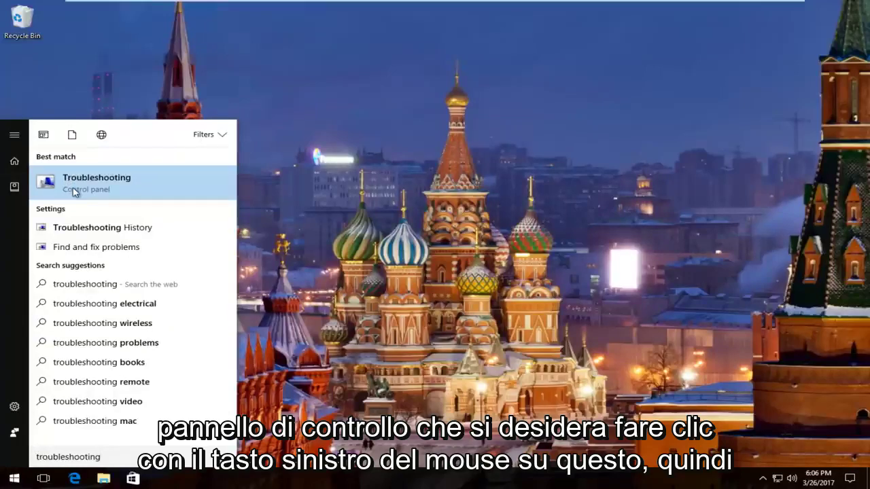
click(74, 190)
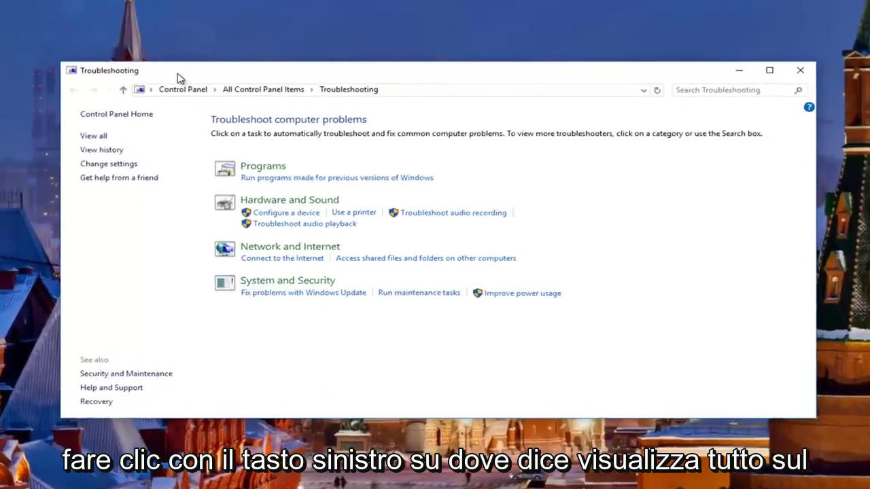
Step: Show all troubleshooters and launch Hardware and Devices
click(92, 138)
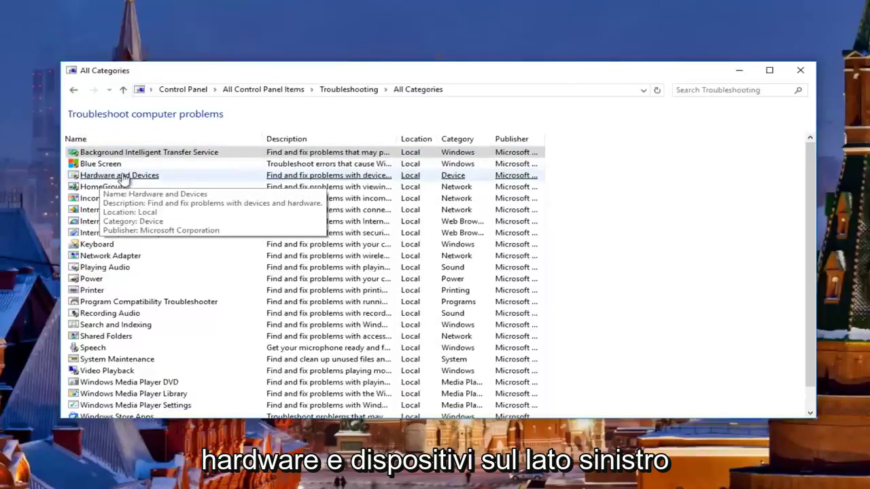
click(87, 177)
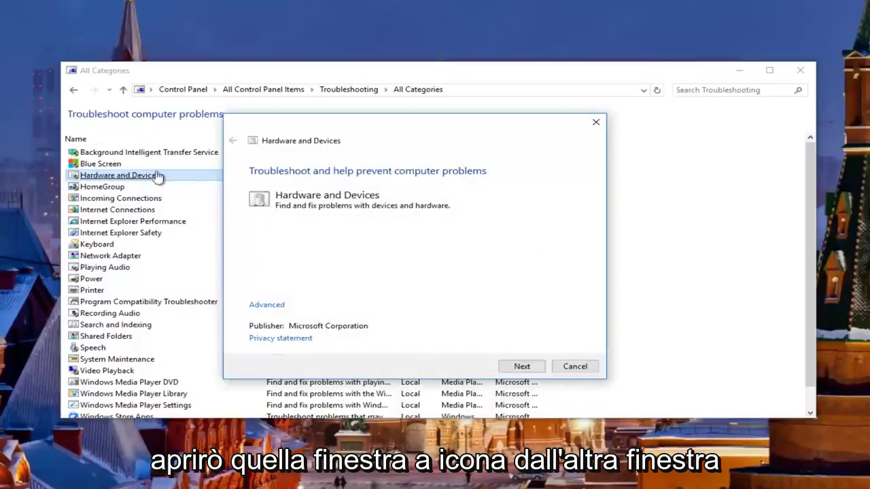
Step: Run the Hardware and Devices scan and enable automatic newest-driver checking for new devices
click(739, 70)
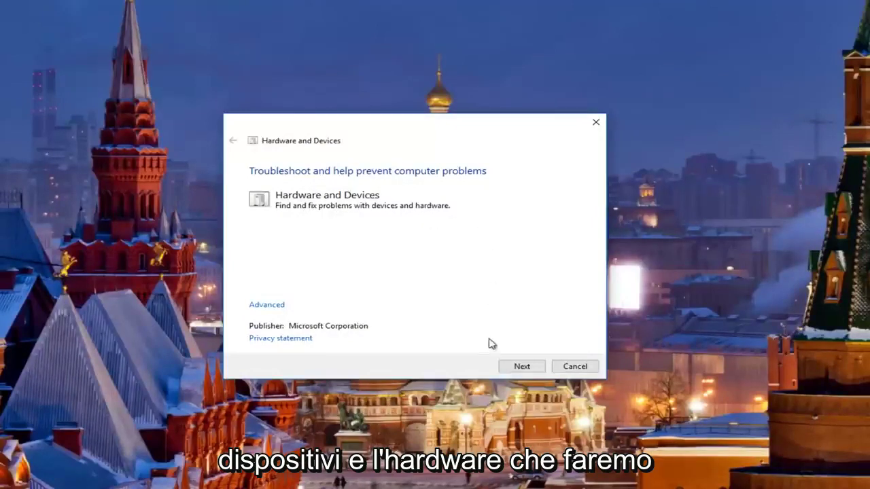
click(521, 366)
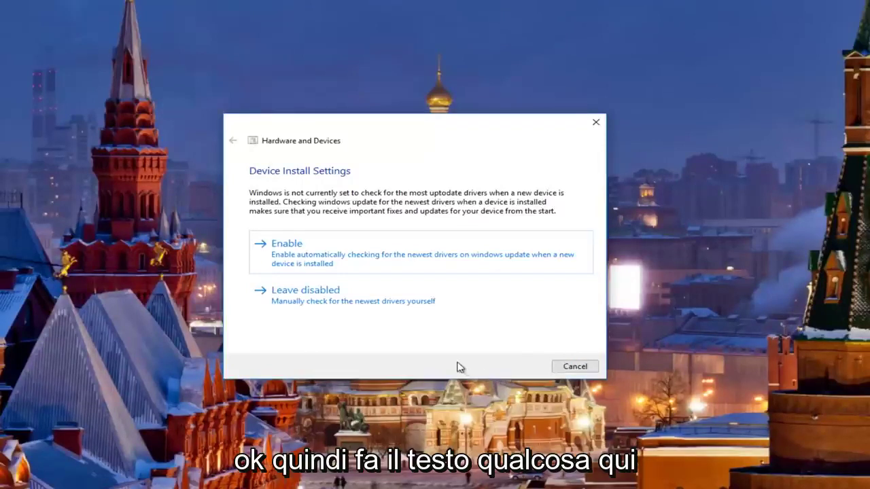
click(303, 256)
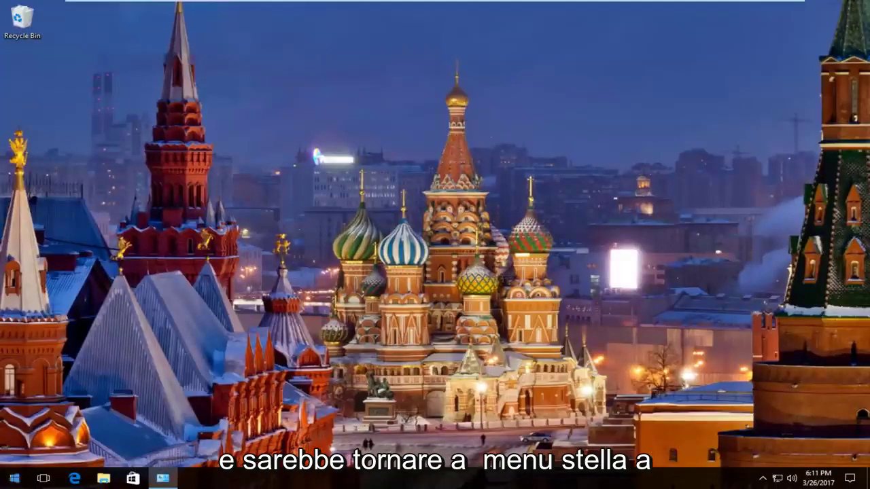
Step: Search Start for 'device mana', open Device Manager and close the OneDrive update prompt
click(14, 478)
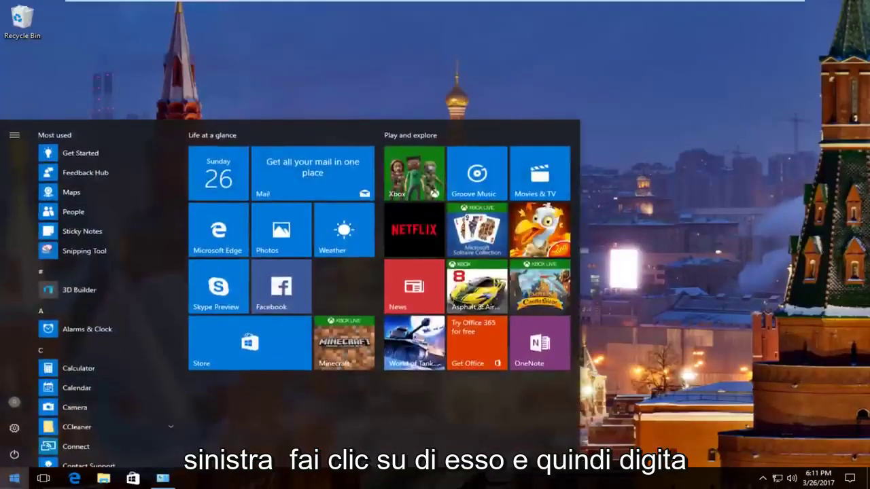
text(device ma)
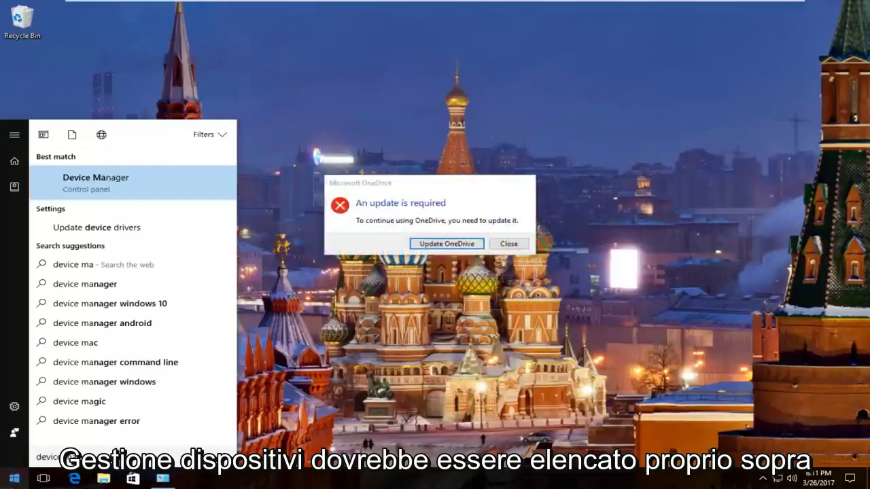
text(nager)
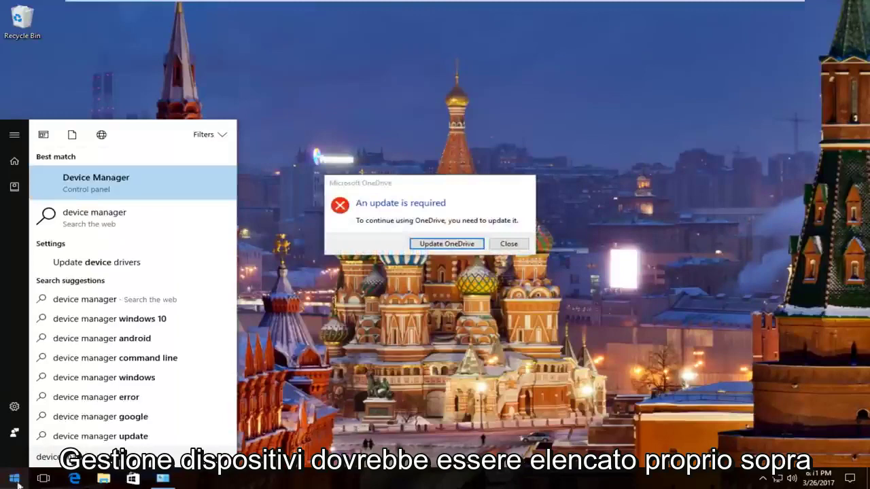
click(79, 190)
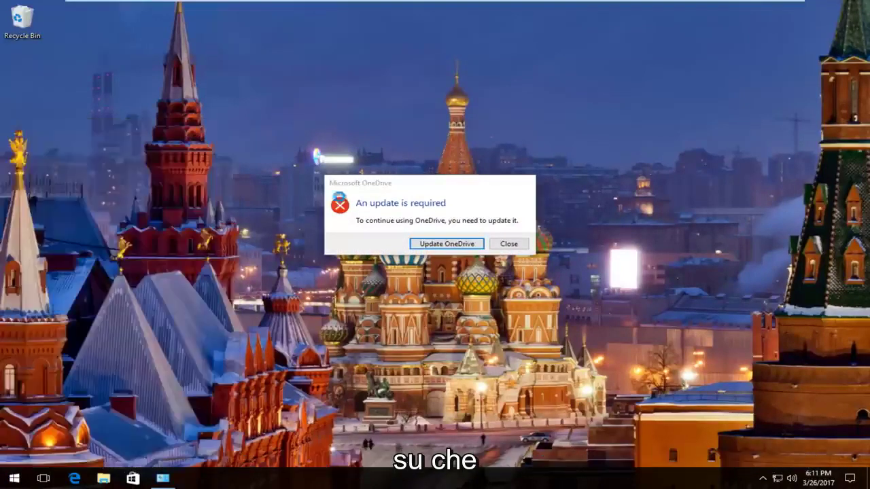
click(509, 243)
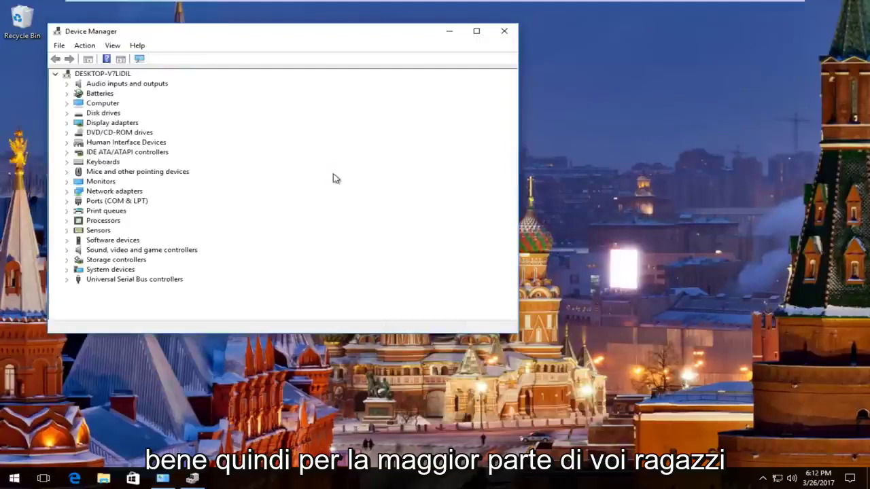
Step: Expand Batteries and choose Update Driver Software for the Microsoft AC Adapter
drag(257, 42, 423, 53)
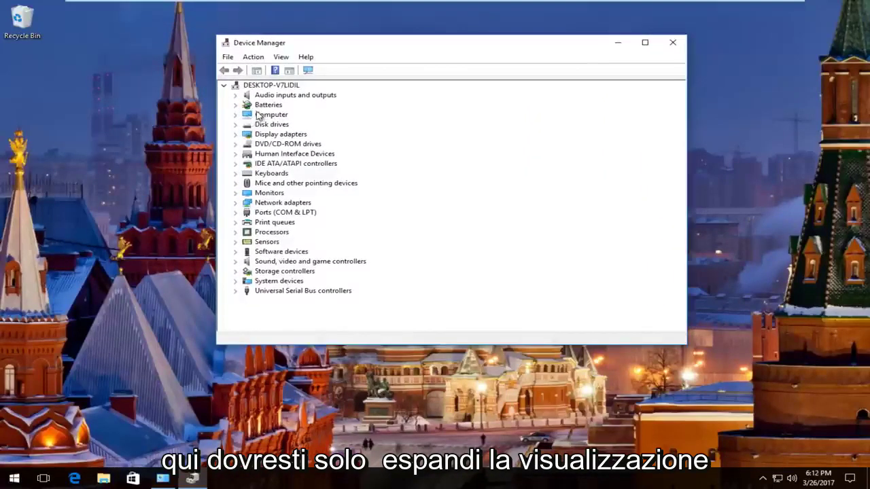
click(234, 106)
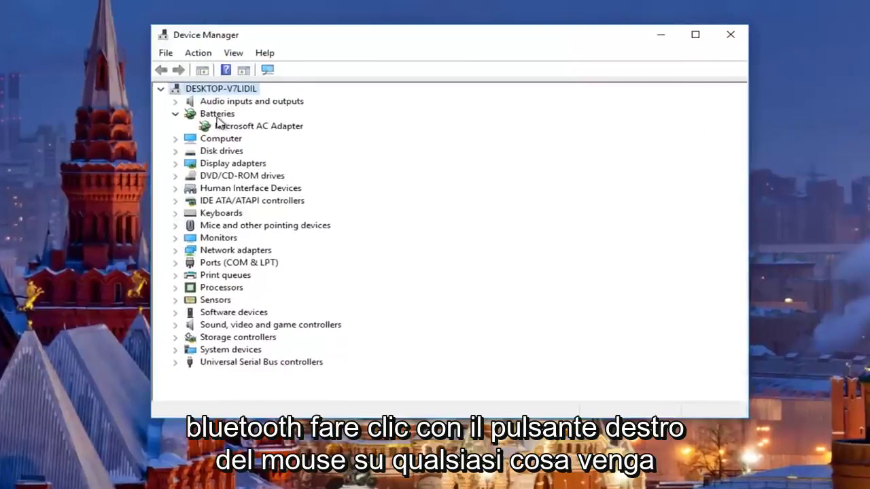
click(235, 128)
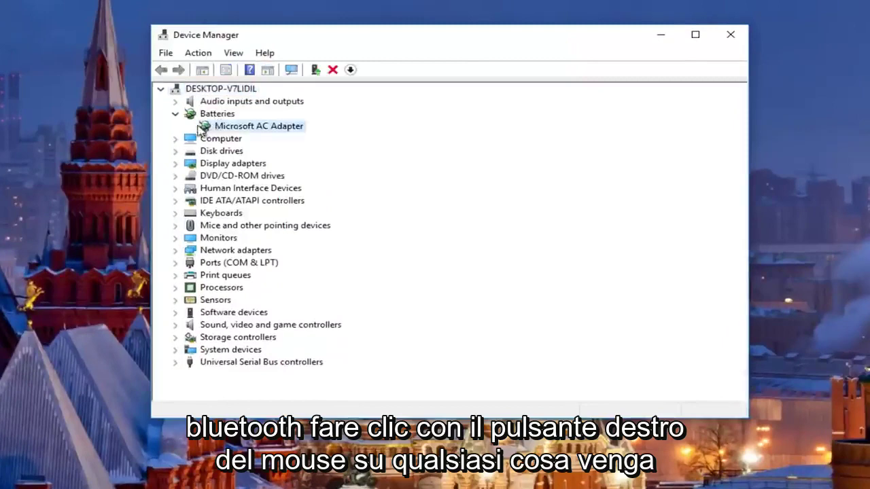
right_click(248, 131)
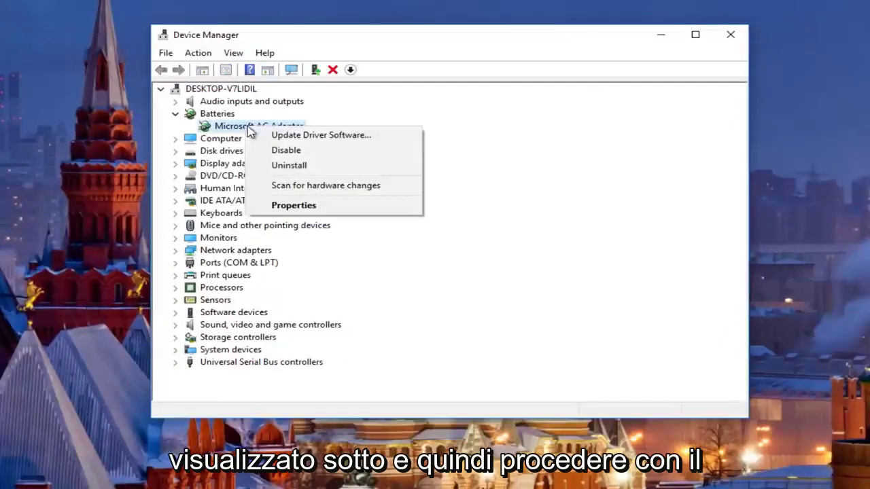
click(338, 138)
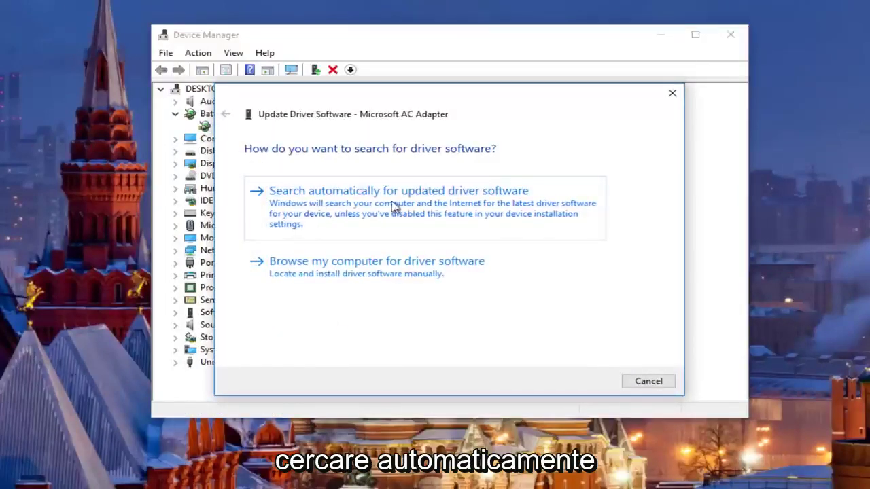
Step: Search automatically for a newer Microsoft AC Adapter driver, find it up to date, and close the wizard
click(466, 206)
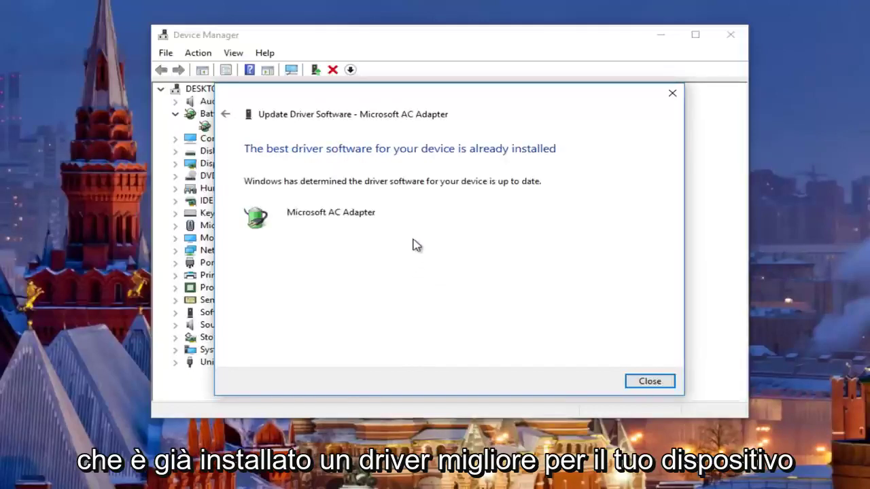
click(672, 93)
right_click(239, 131)
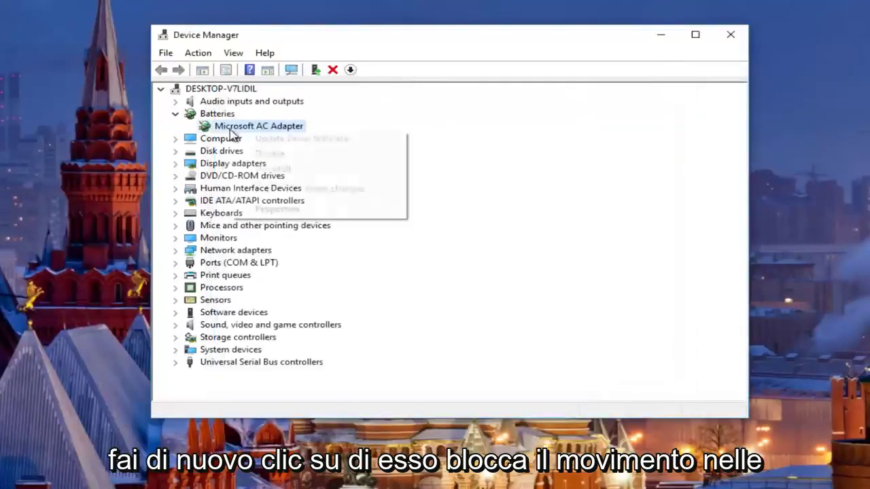
click(261, 209)
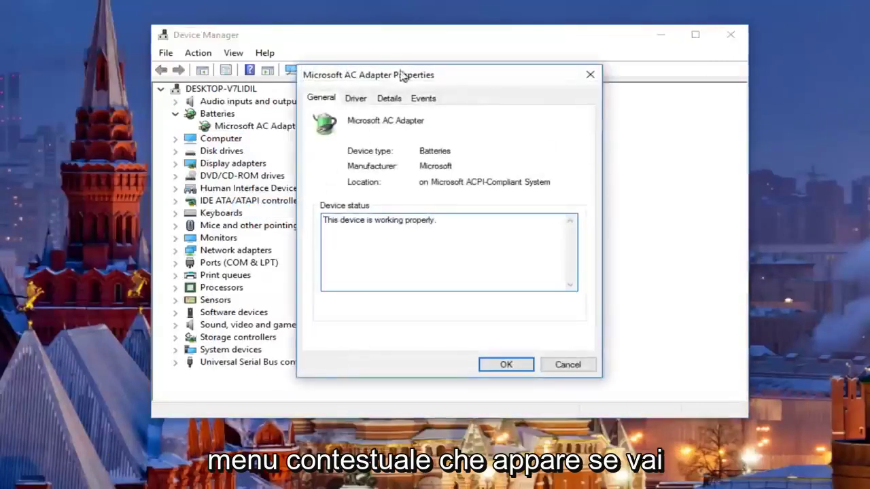
click(386, 107)
click(357, 101)
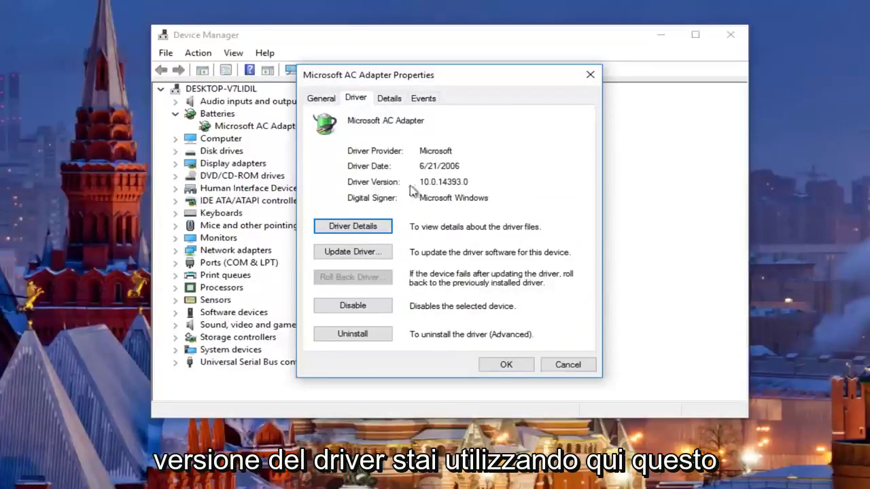
drag(431, 178, 458, 180)
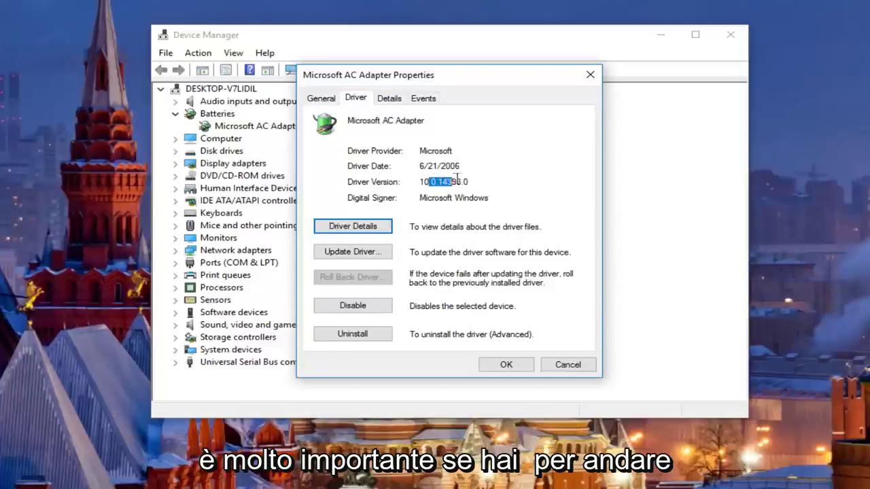
click(462, 180)
key(shift+Left)
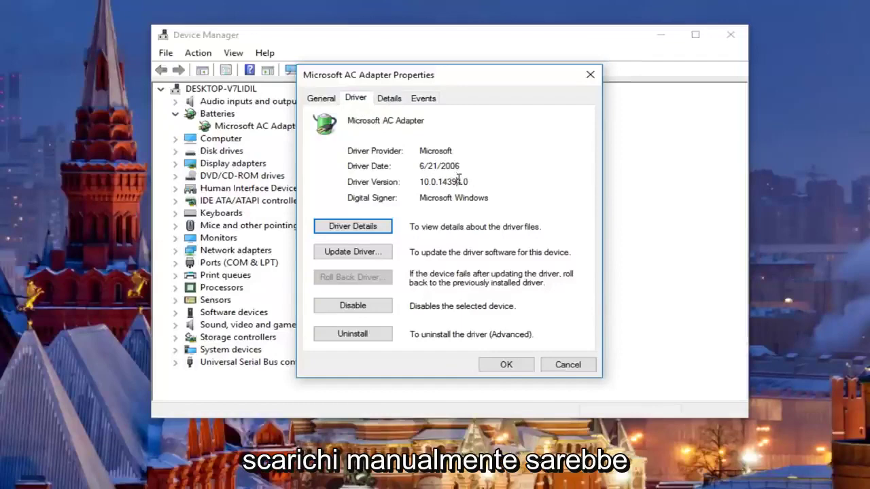
click(589, 73)
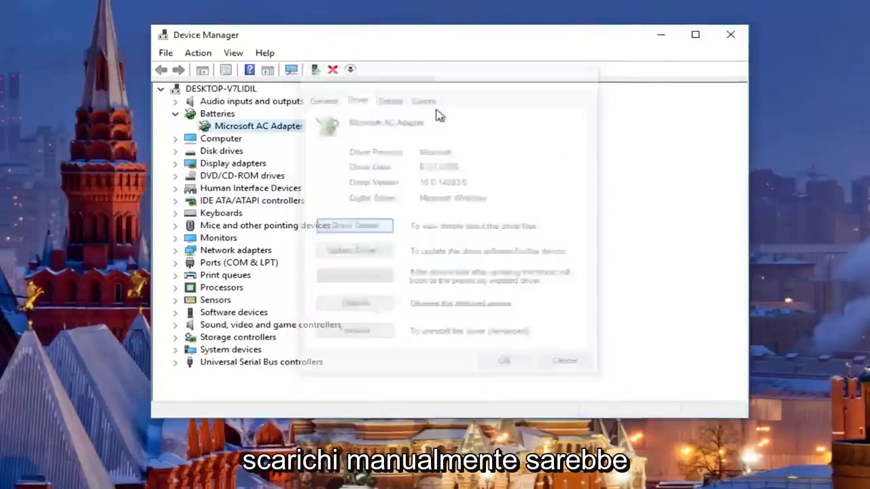
Step: Reopen Update Driver Software for the Microsoft AC Adapter, cancel it, and close Device Manager
right_click(248, 131)
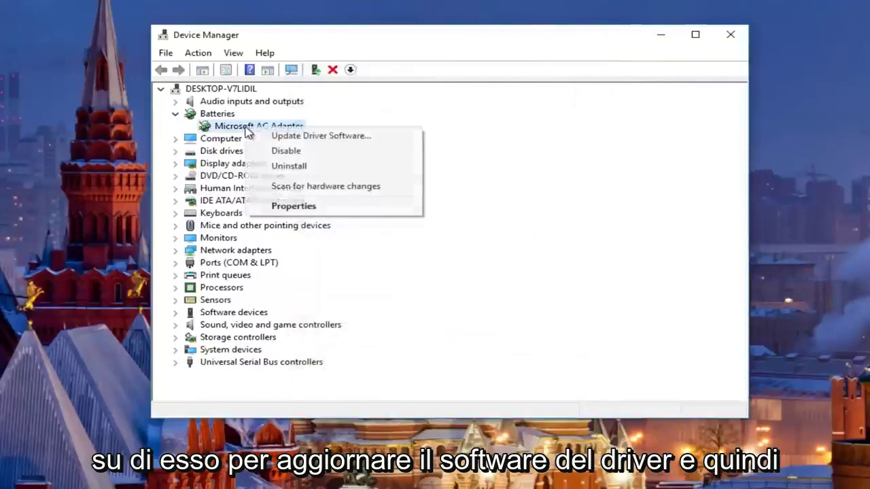
click(265, 134)
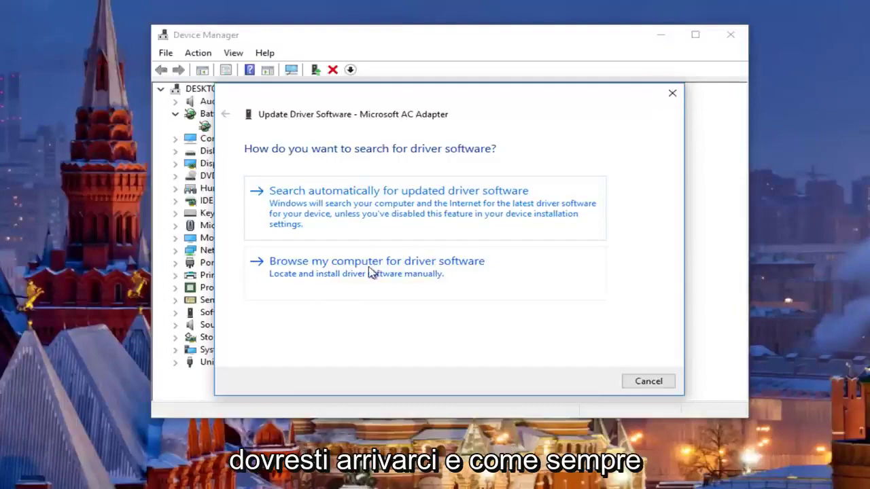
click(676, 94)
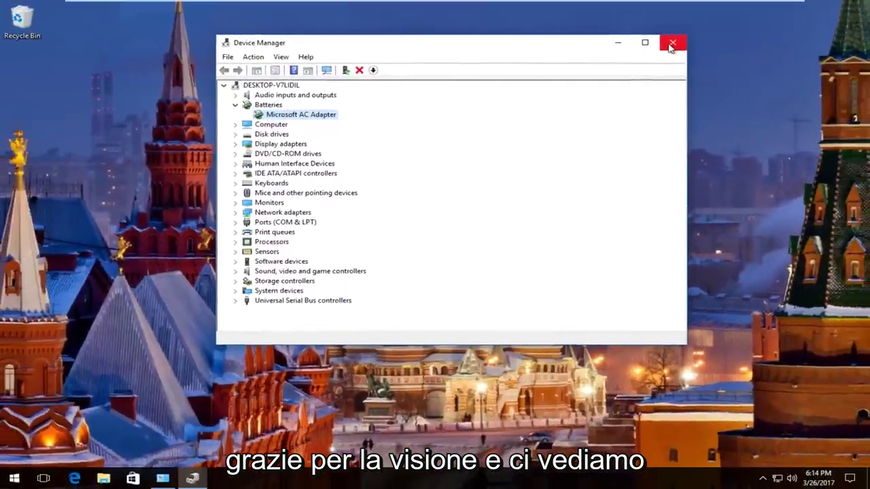
click(708, 38)
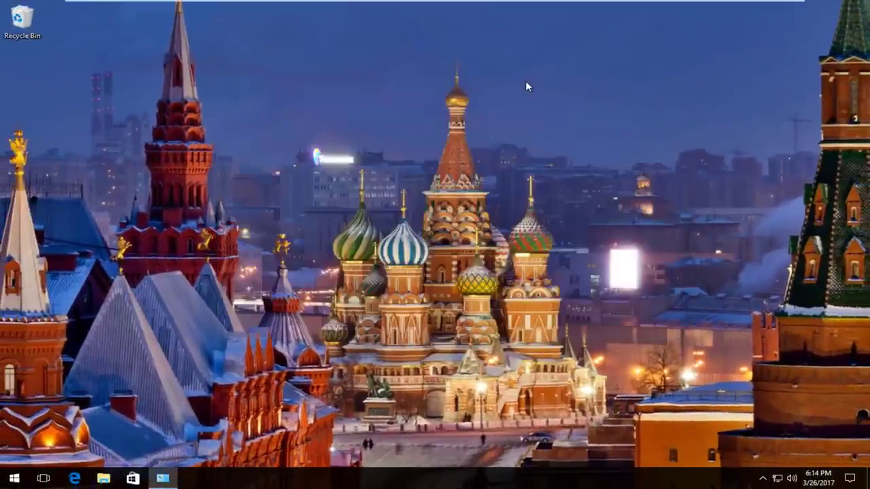